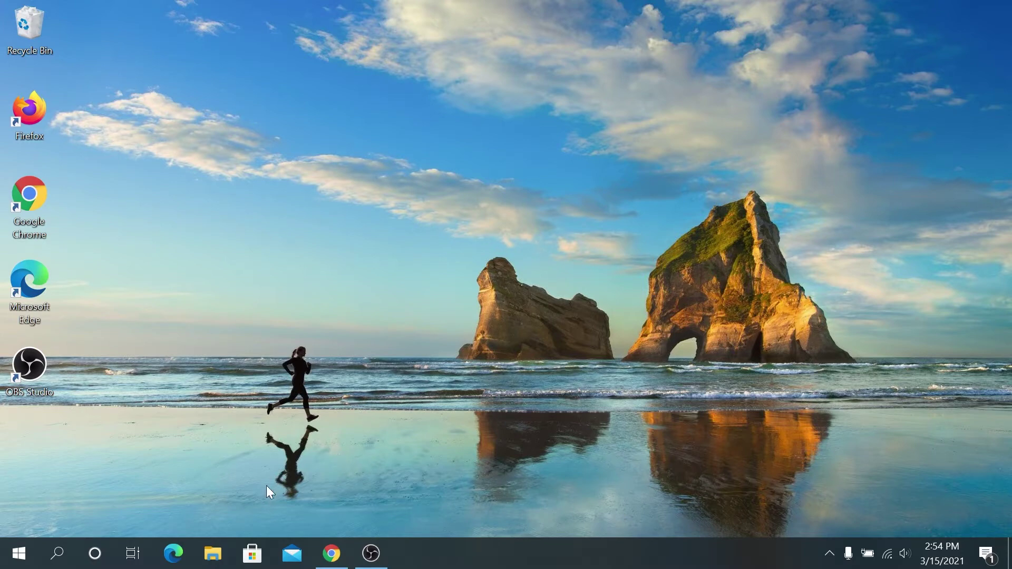
Step: Quick-format the USB (E:) drive as NTFS labelled USB, then minimize File Explorer
click(213, 553)
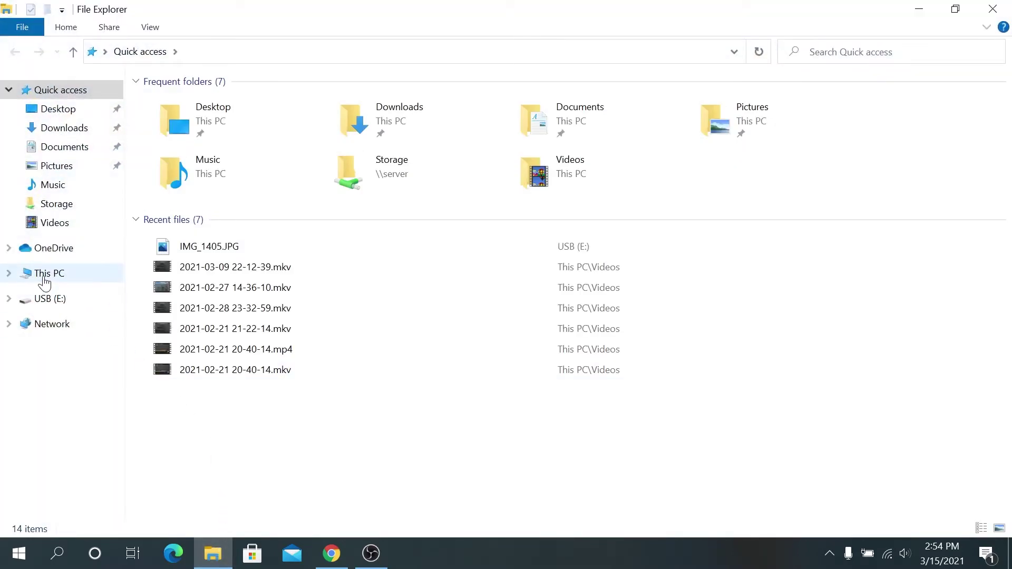
click(44, 280)
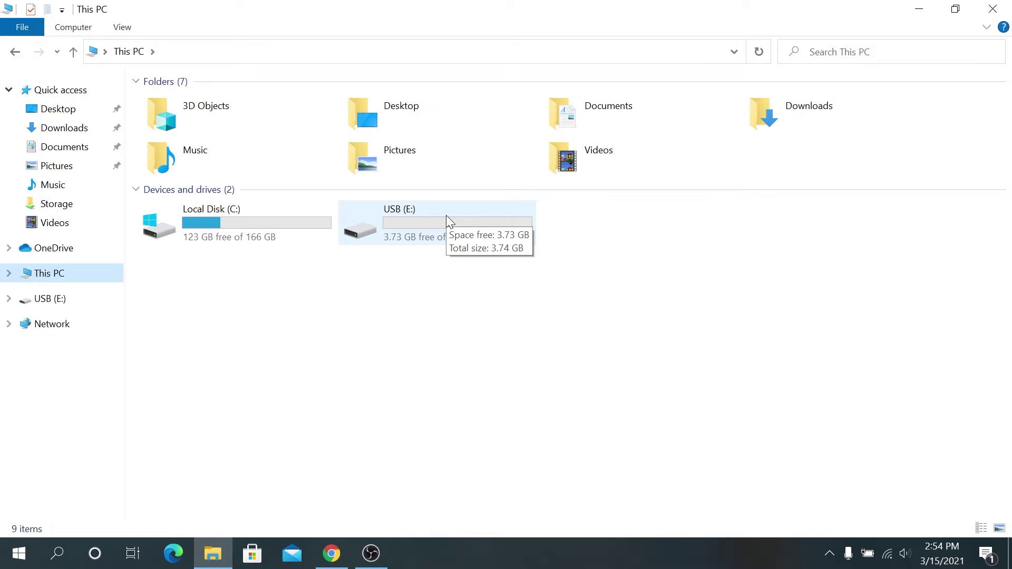
right_click(447, 216)
click(490, 378)
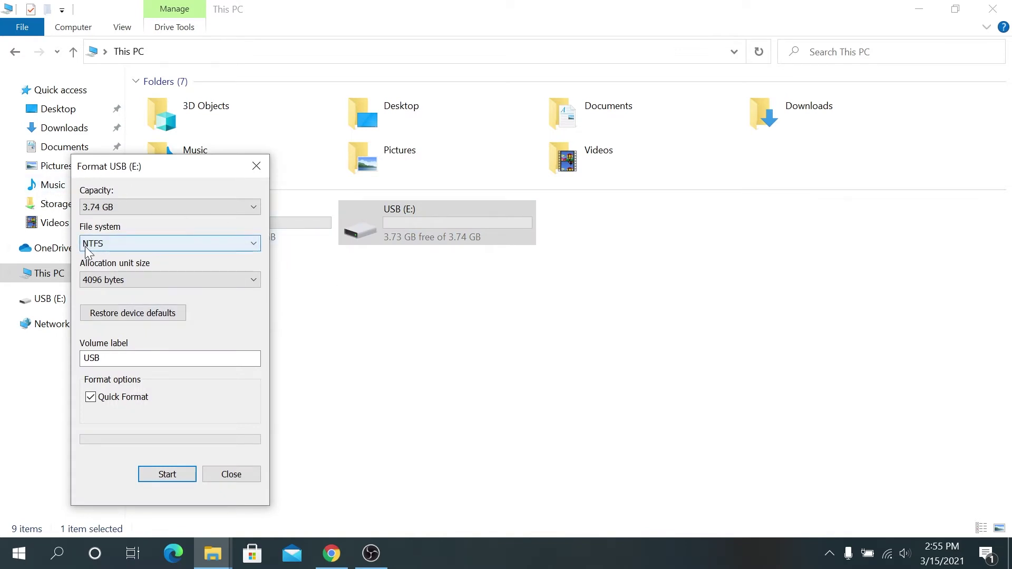
click(164, 474)
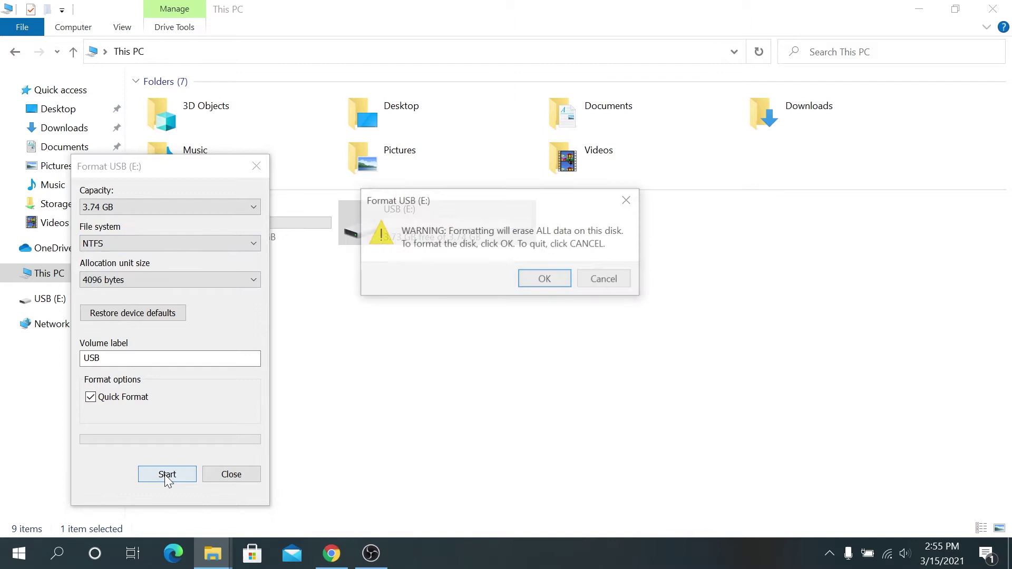
click(555, 279)
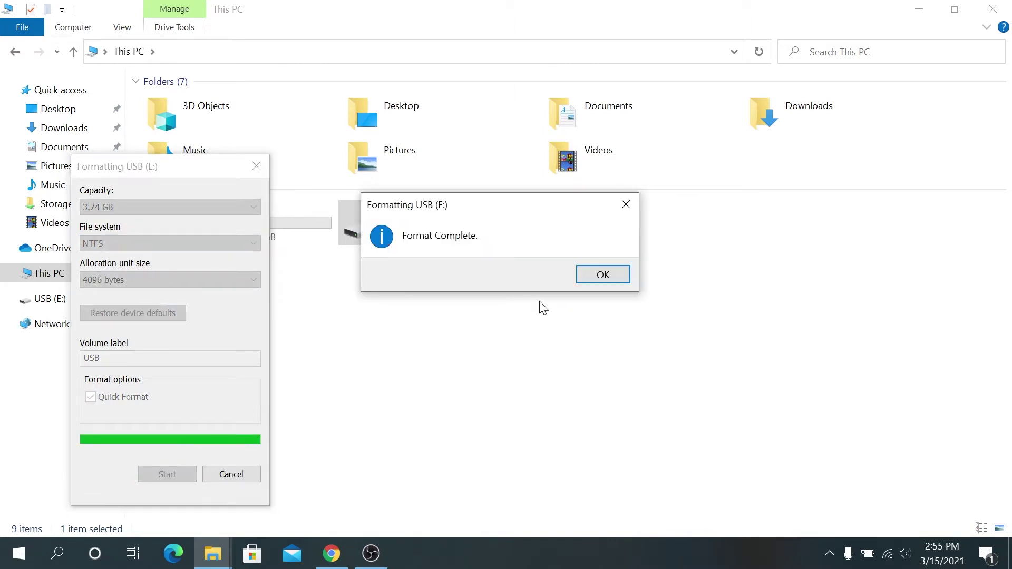
click(602, 274)
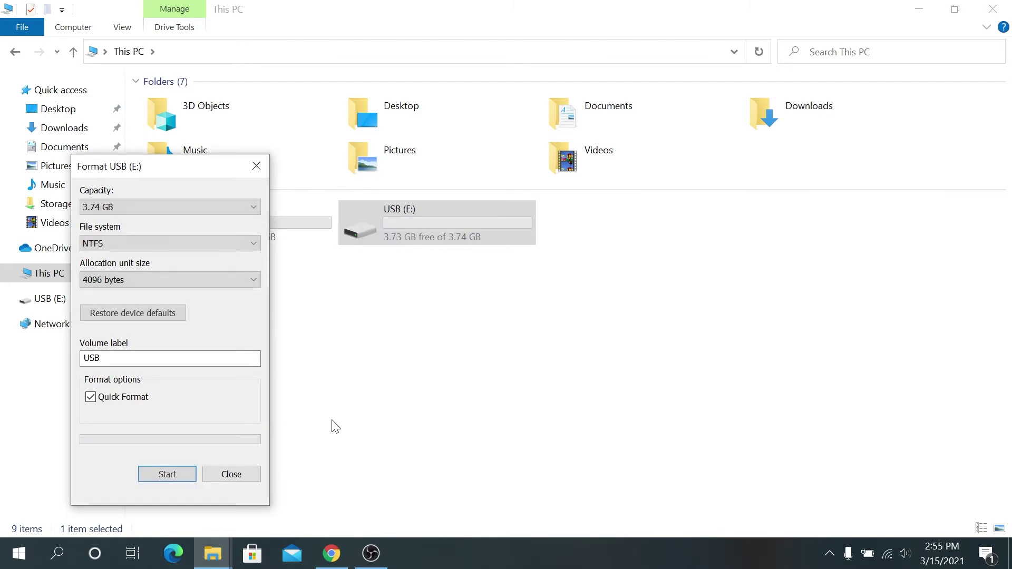
click(231, 474)
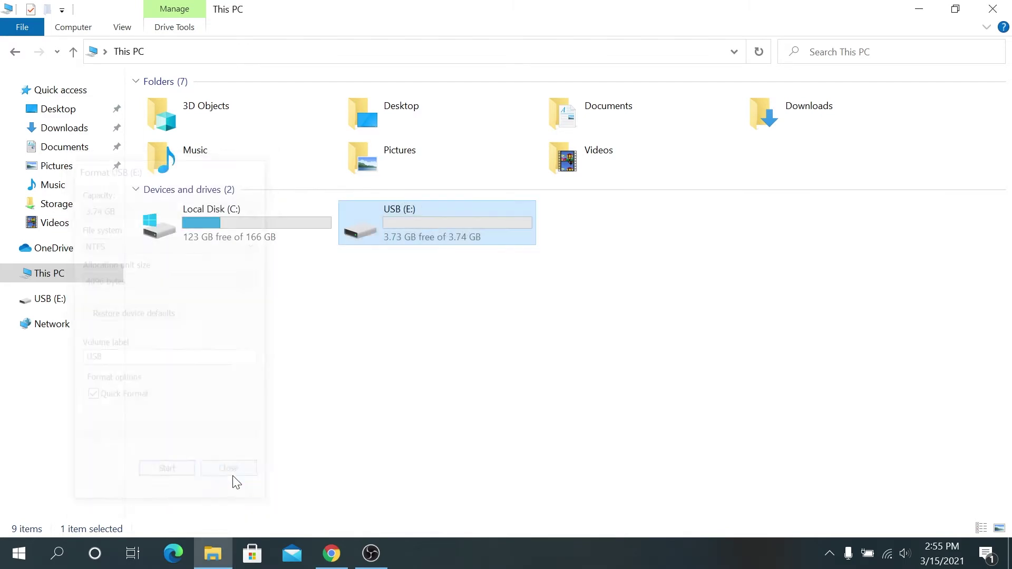
click(929, 9)
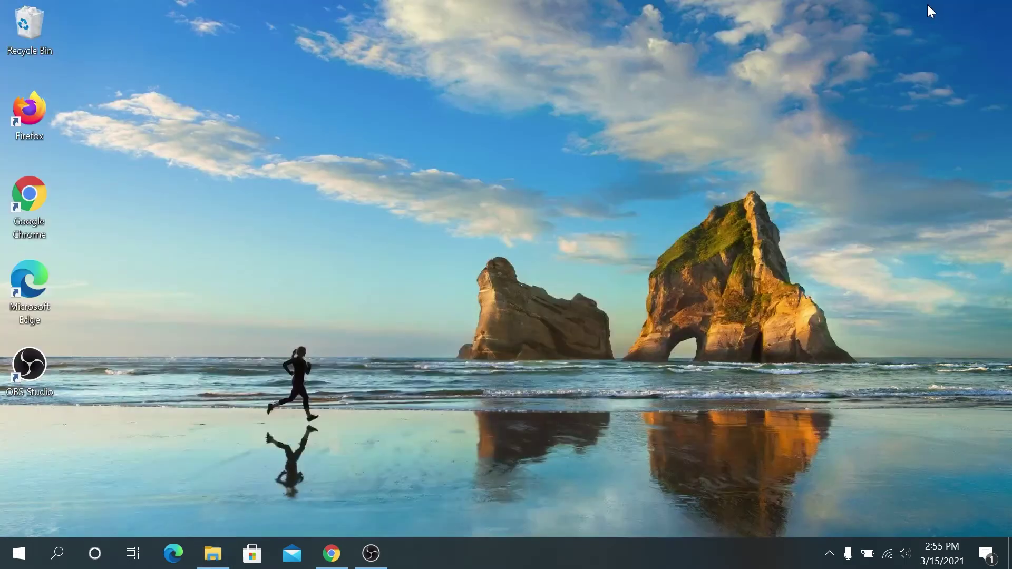
Step: Download the PortableApps.com Platform 17.1.1 installer from the portableapps.com download page
click(331, 551)
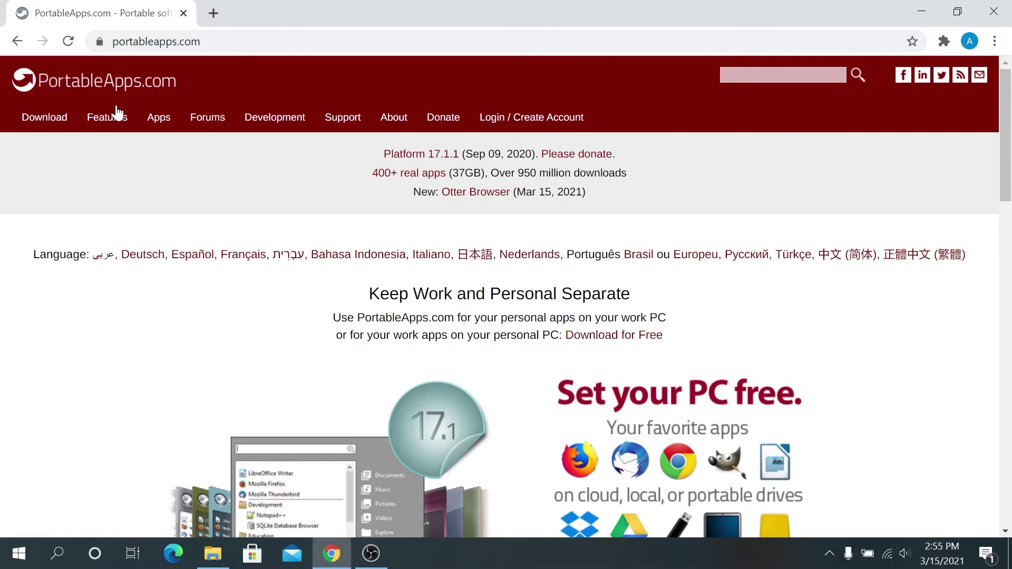
click(58, 125)
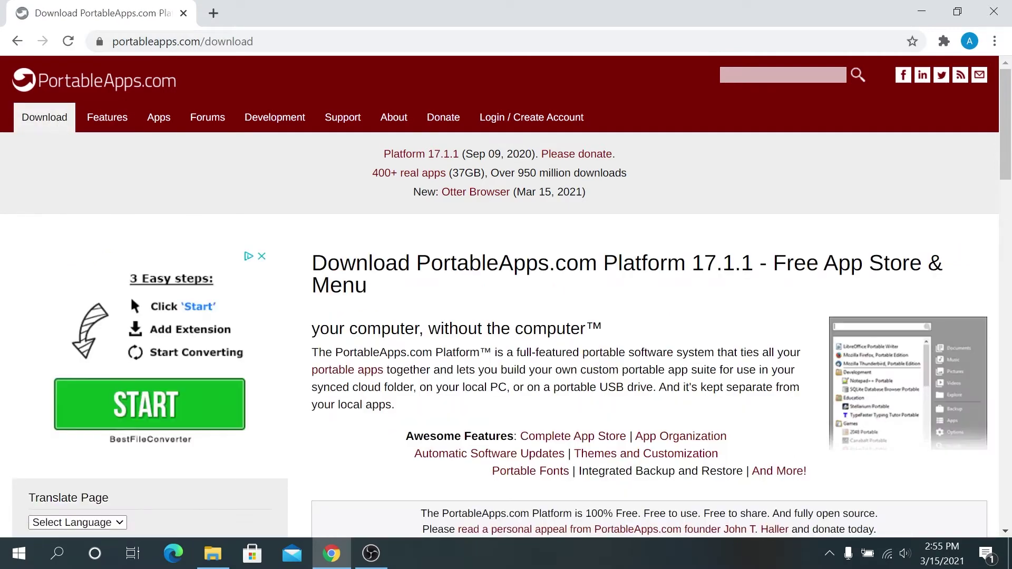
scroll(564, 385, down, 5)
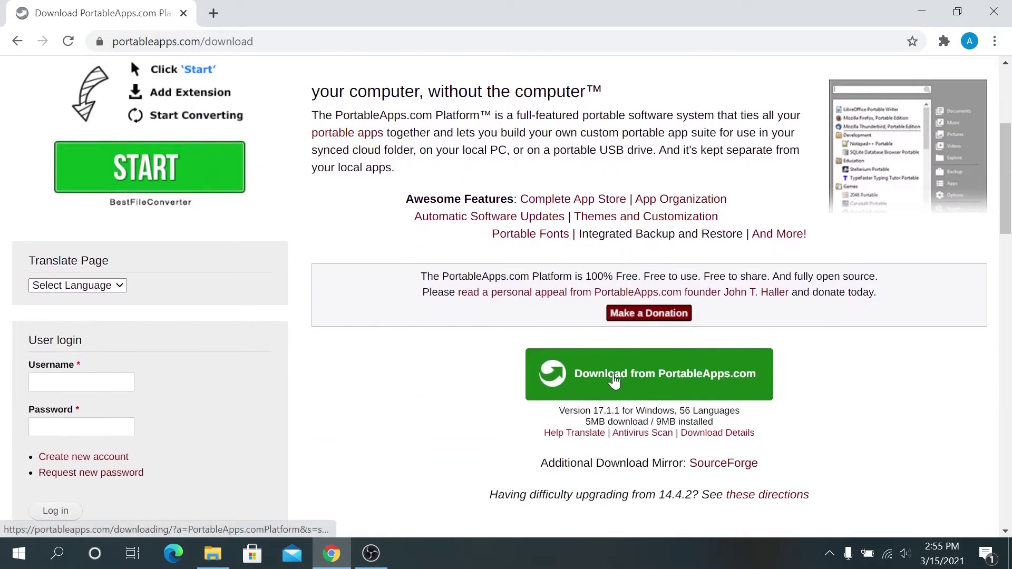
click(638, 385)
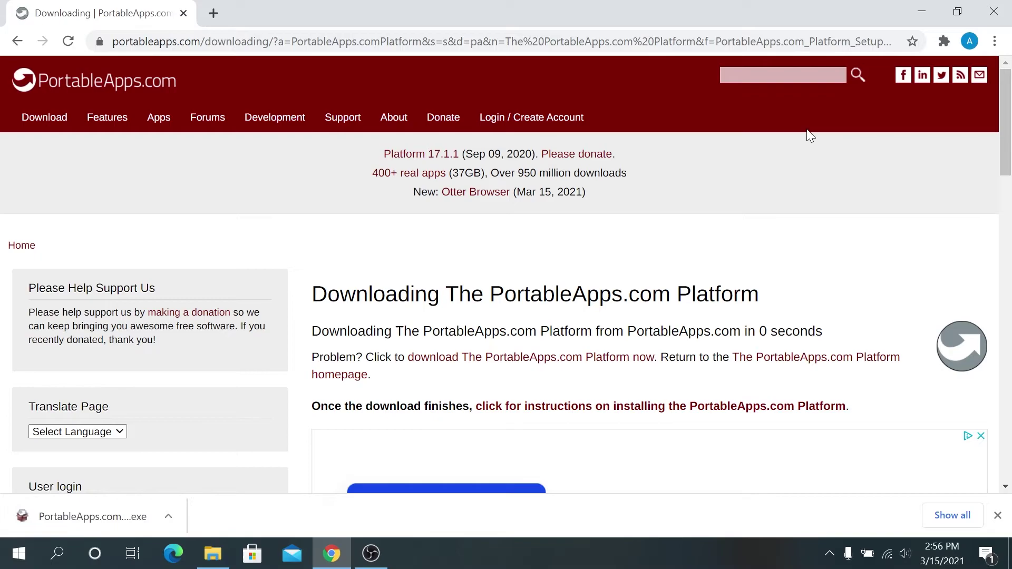
Step: Run PortableApps.com_Platform_Setup_17.1.1.paf.exe from the Downloads folder
click(922, 8)
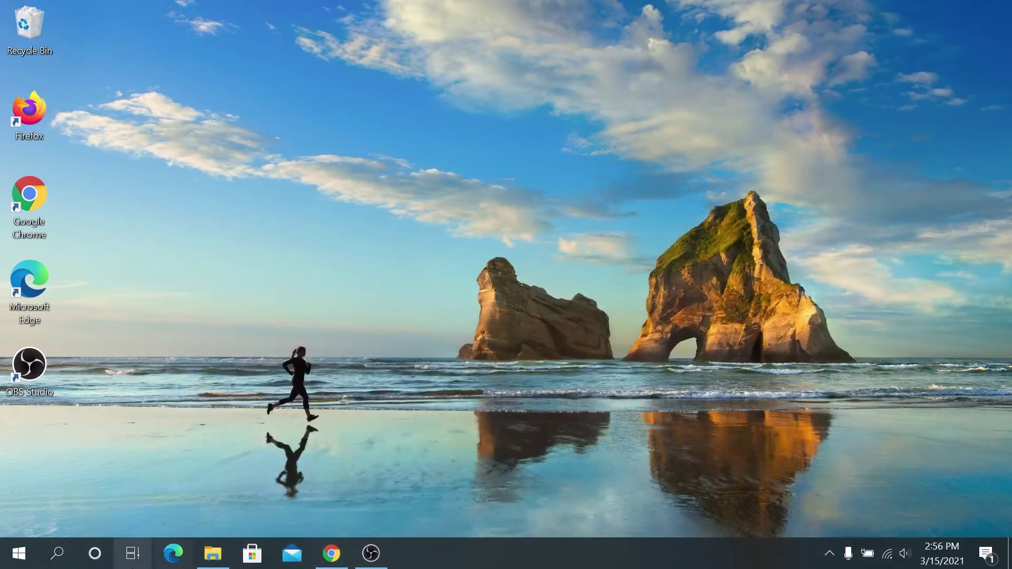
click(220, 563)
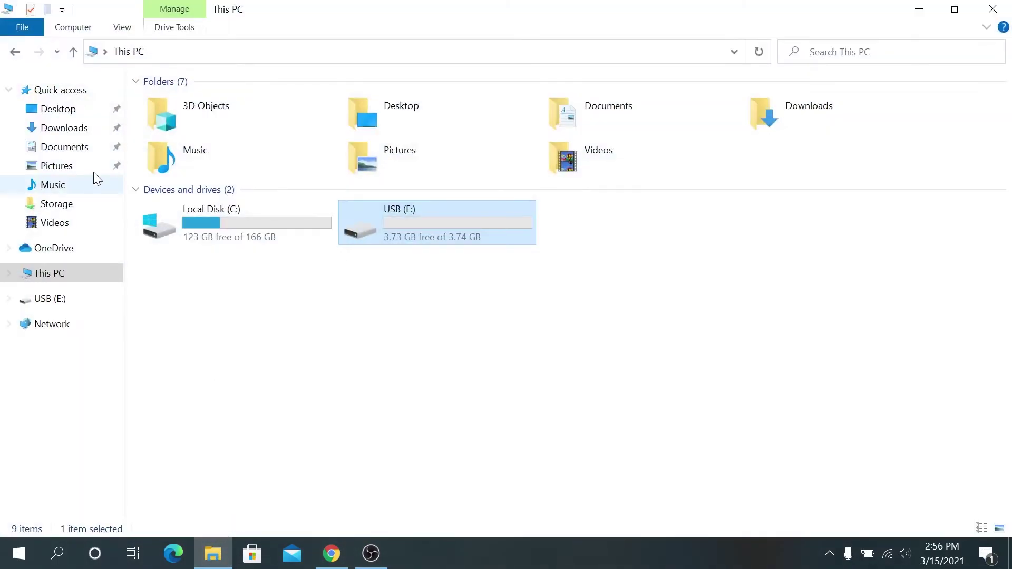
click(66, 132)
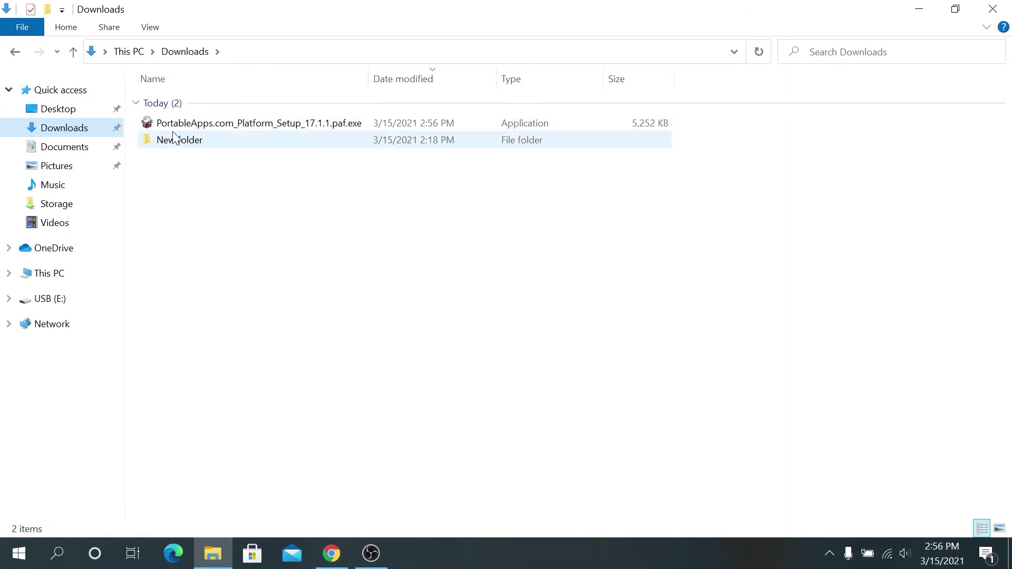
double_click(207, 125)
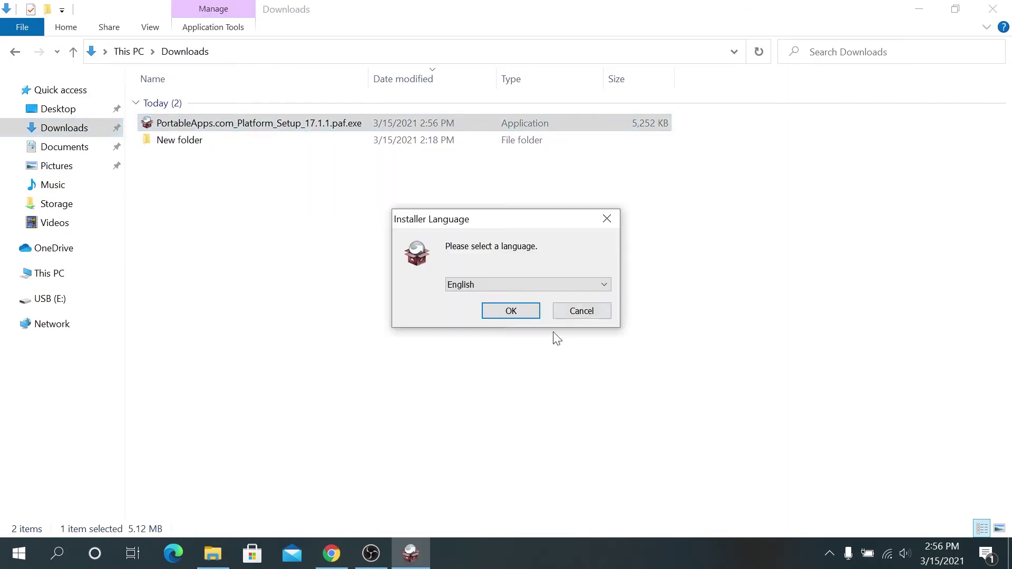
Step: Install the platform in English as a portable install to E:\, without launching it afterwards
click(510, 311)
click(591, 398)
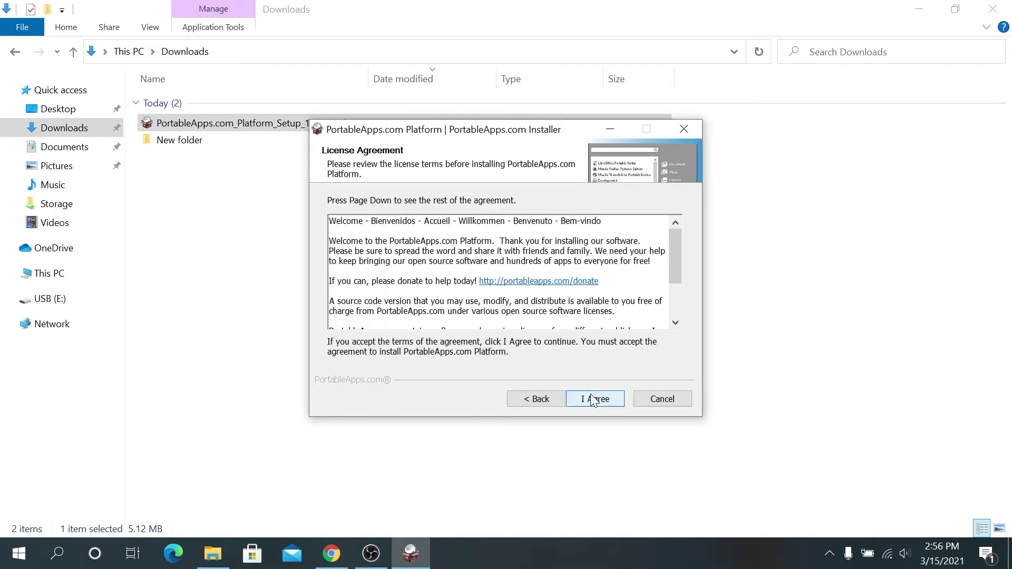
click(594, 399)
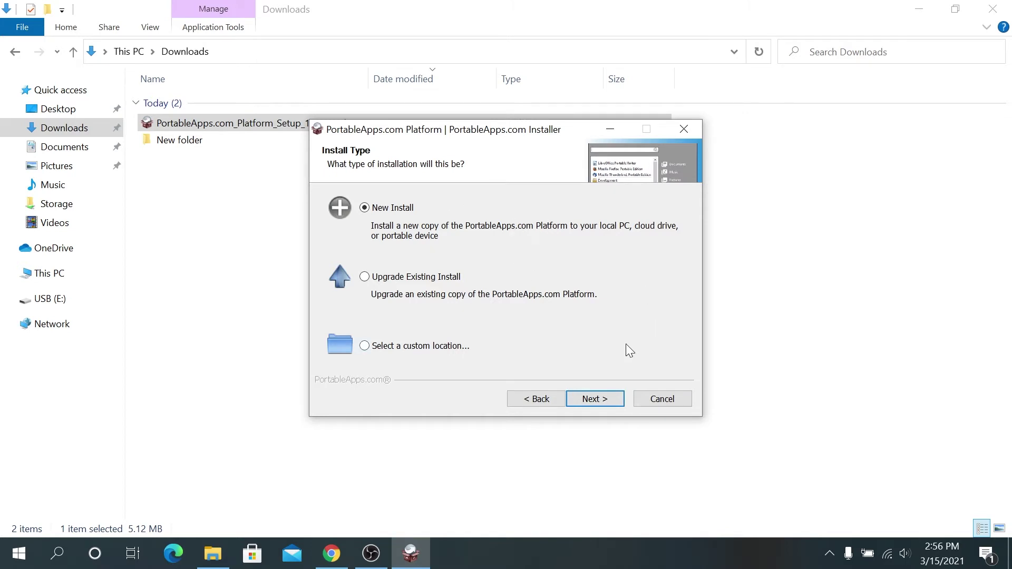
click(605, 397)
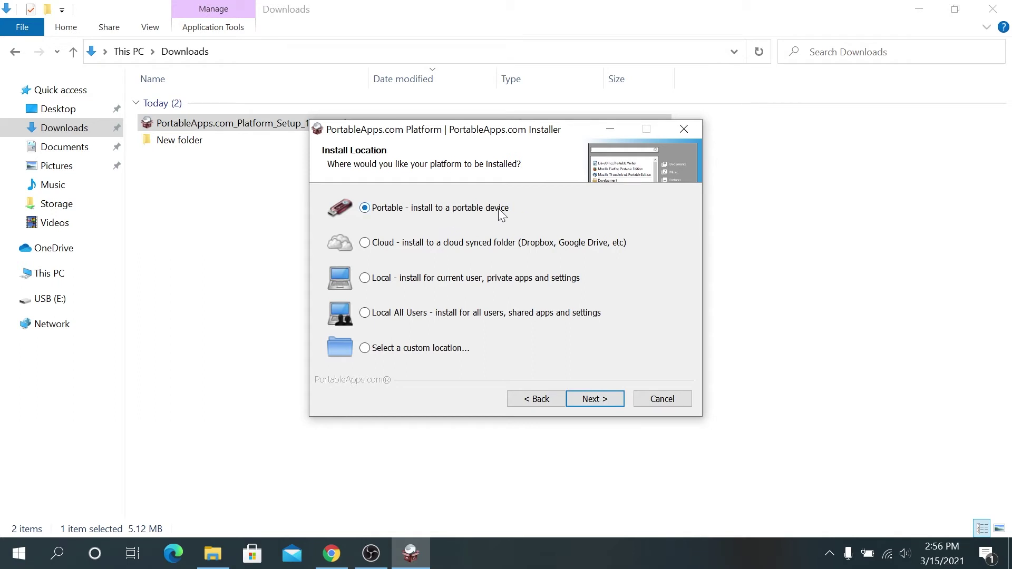
click(595, 399)
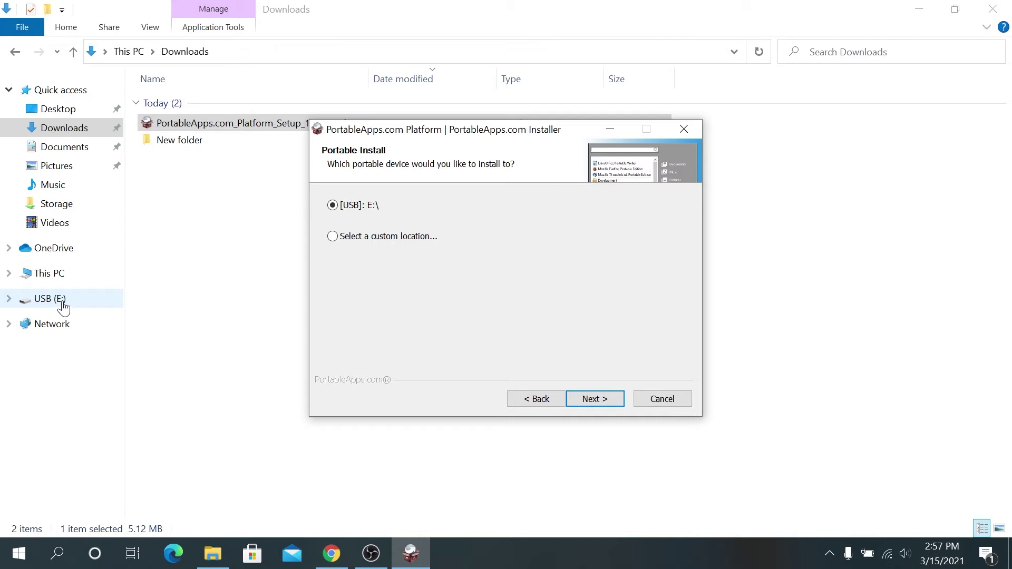
click(598, 400)
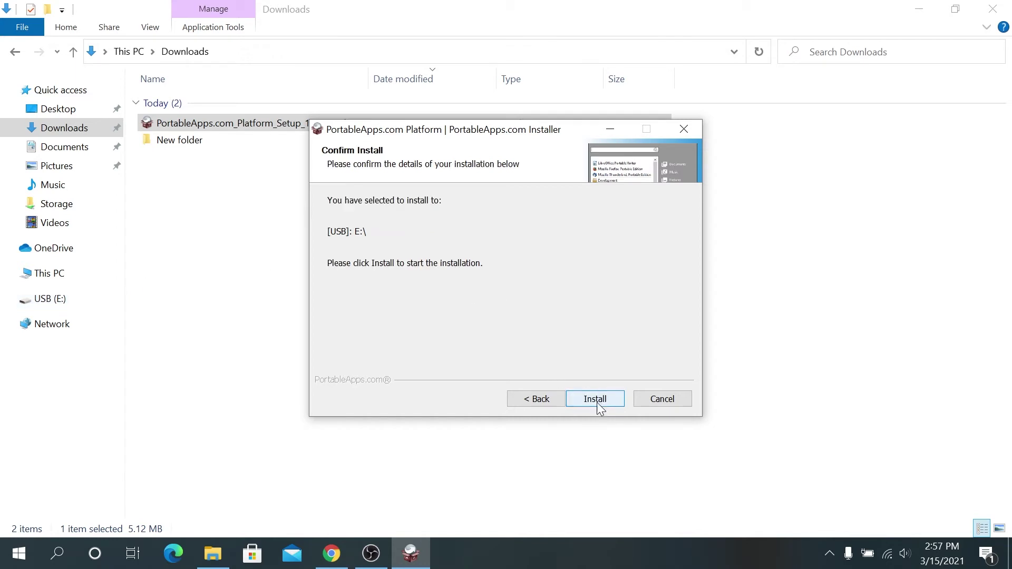
click(595, 406)
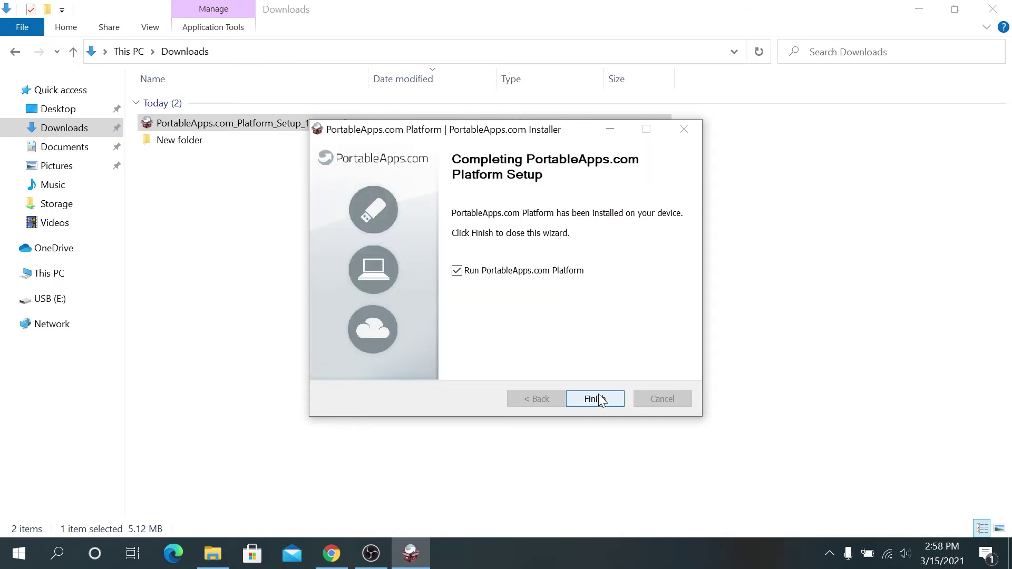
click(456, 271)
click(591, 398)
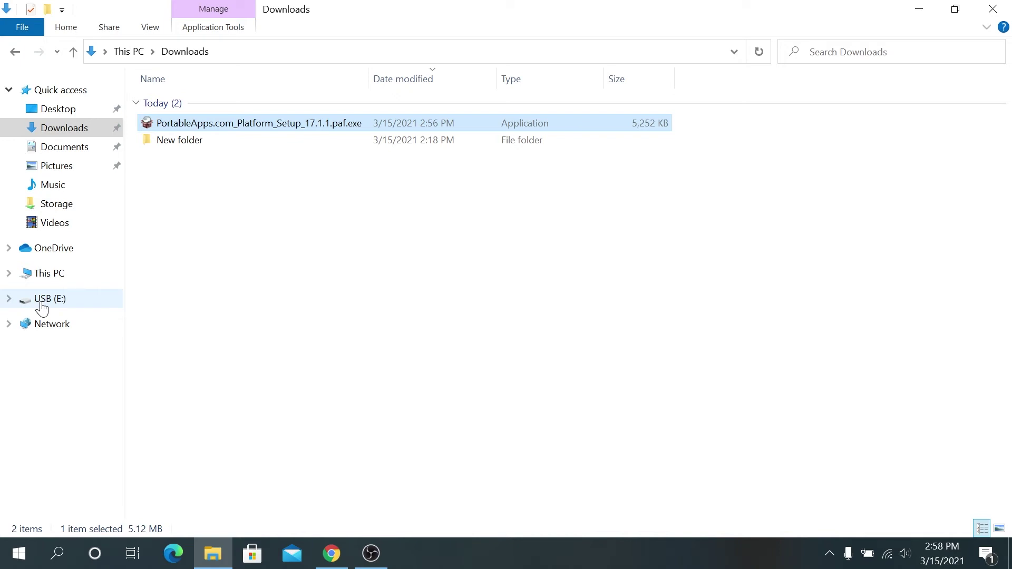
Step: Launch Start.exe from E: and install Notepad++ and PuTTY from the Portable App Directory
click(44, 300)
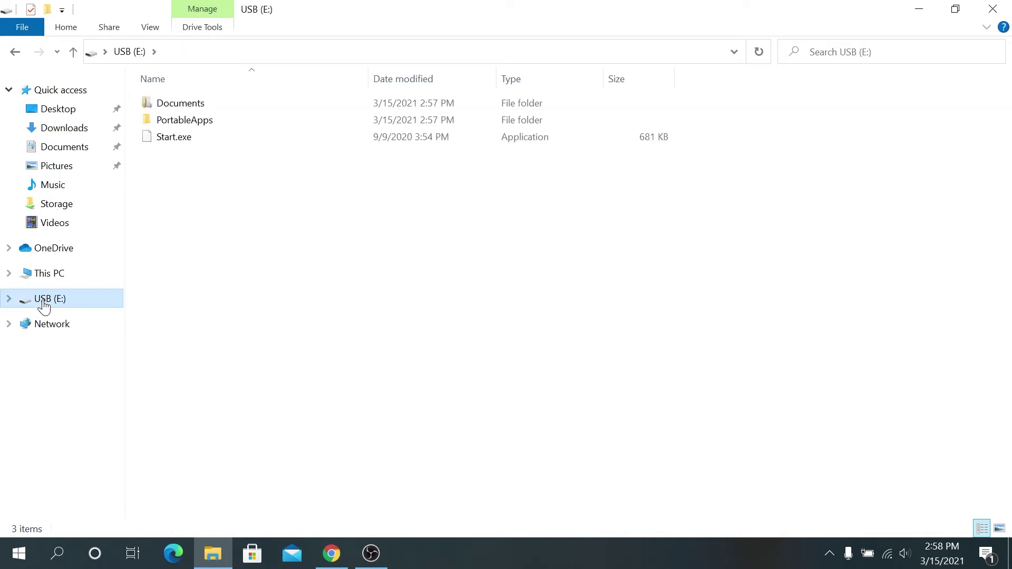
double_click(177, 140)
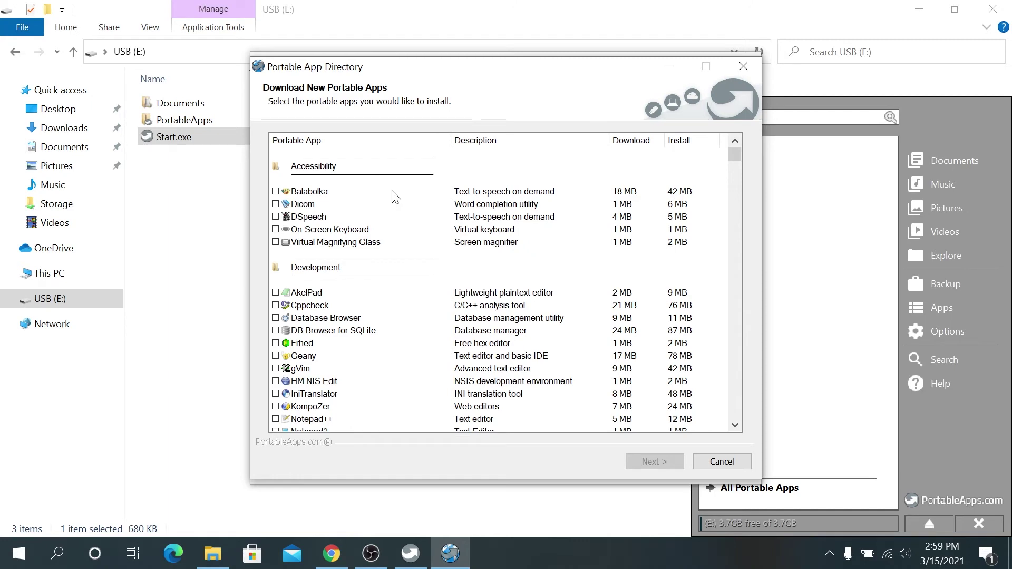
scroll(392, 191, down, 2)
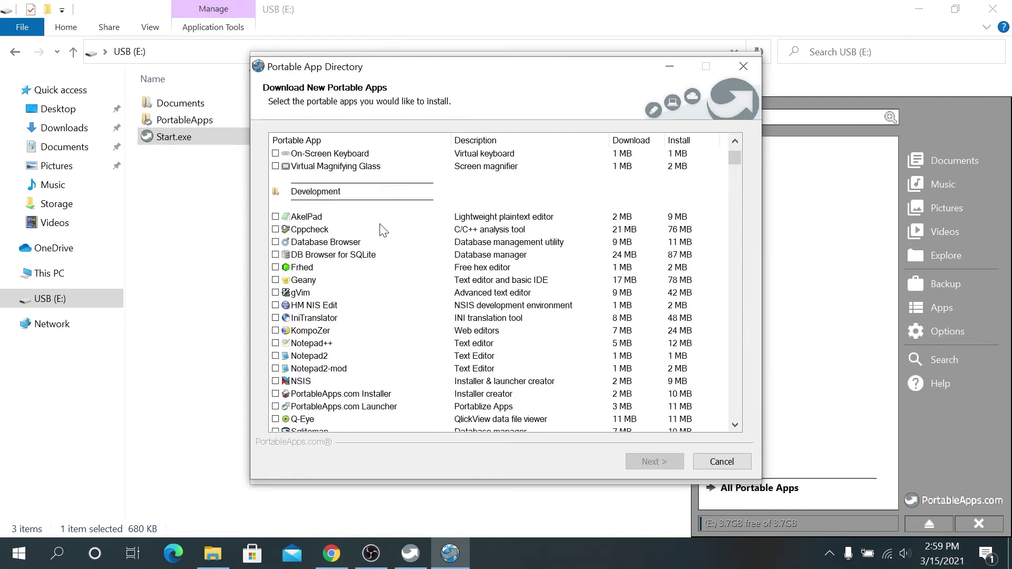
scroll(383, 230, down, 1)
click(275, 306)
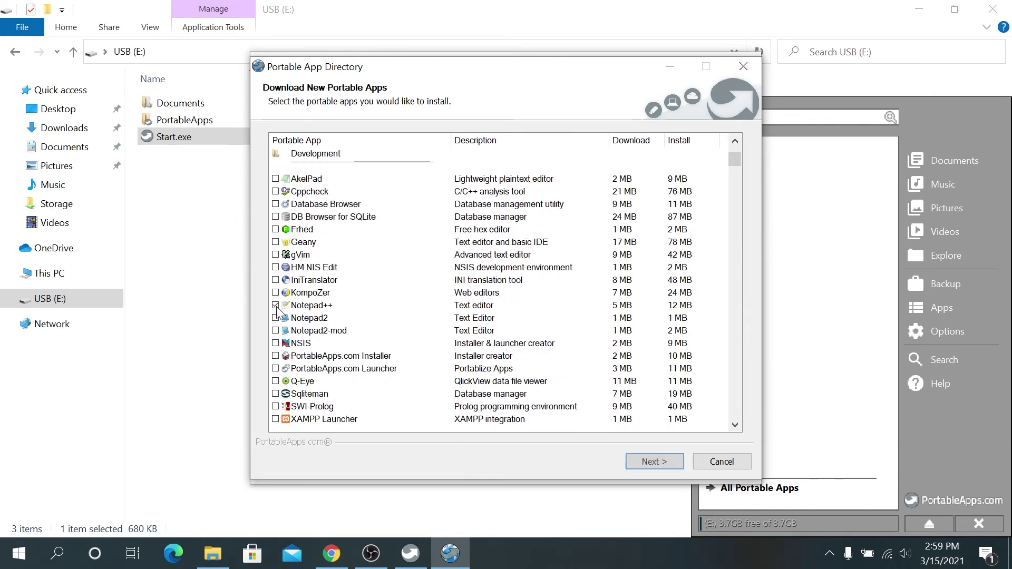
scroll(285, 311, down, 20)
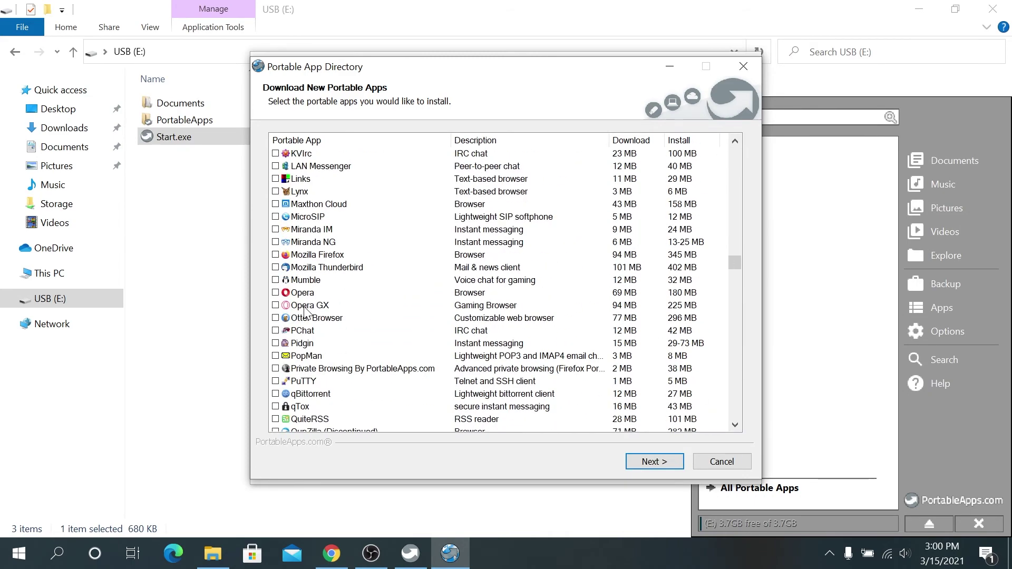
click(275, 381)
click(654, 464)
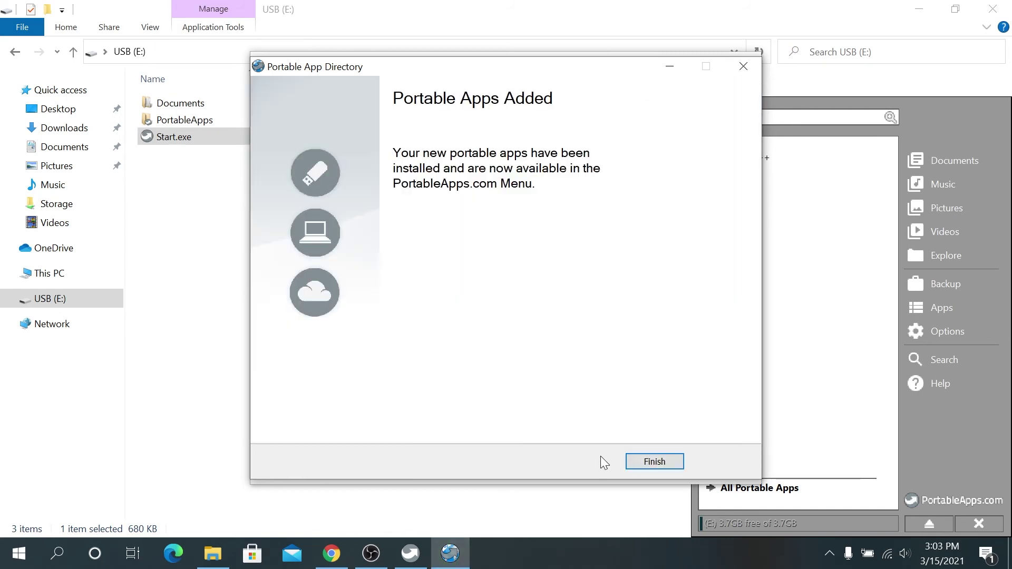
Step: Dismiss the confirmation and About windows, test-launch then close PuTTY, and reopen the platform menu
click(653, 461)
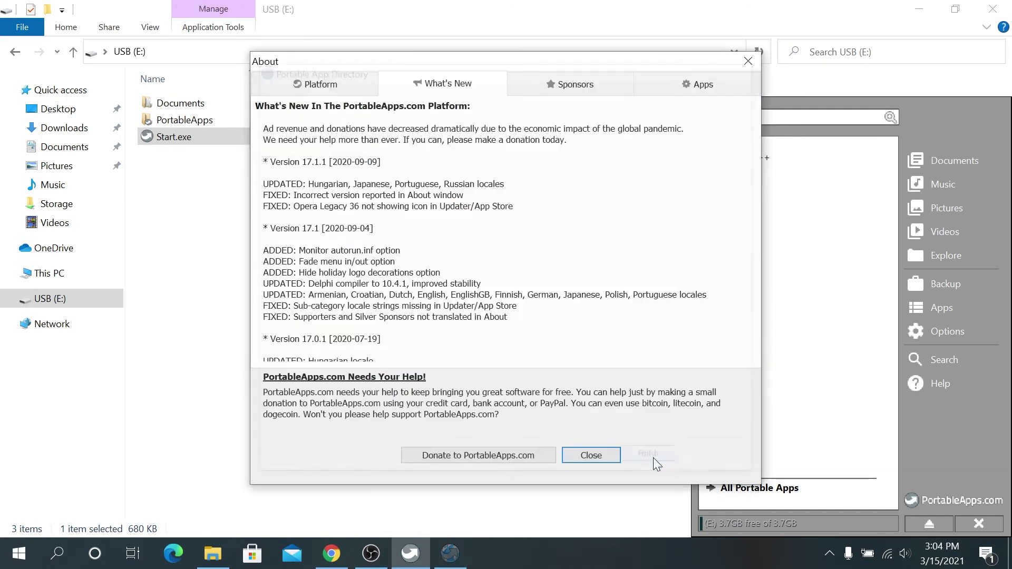
click(599, 456)
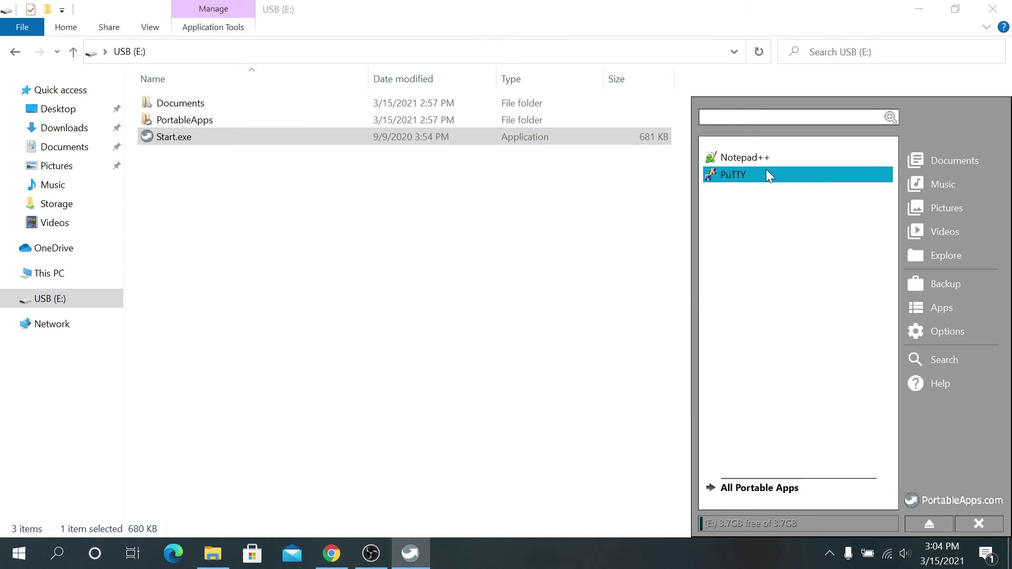
click(726, 174)
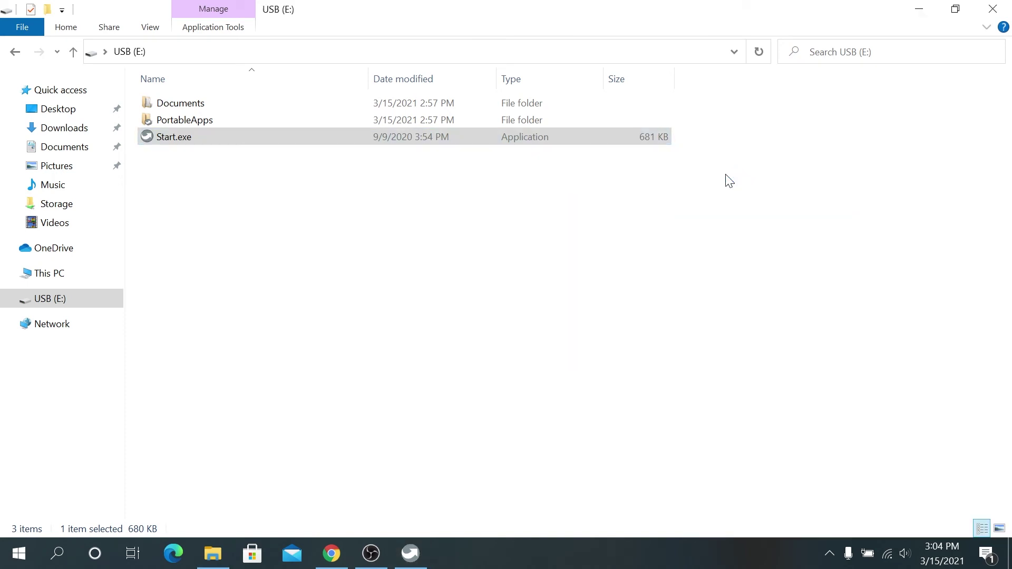
click(917, 7)
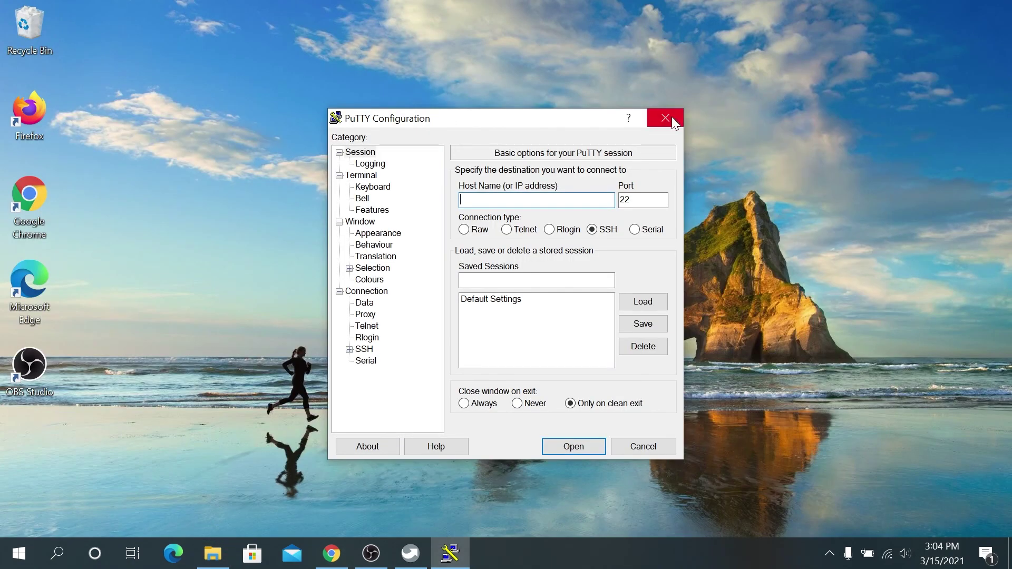
click(665, 117)
click(410, 555)
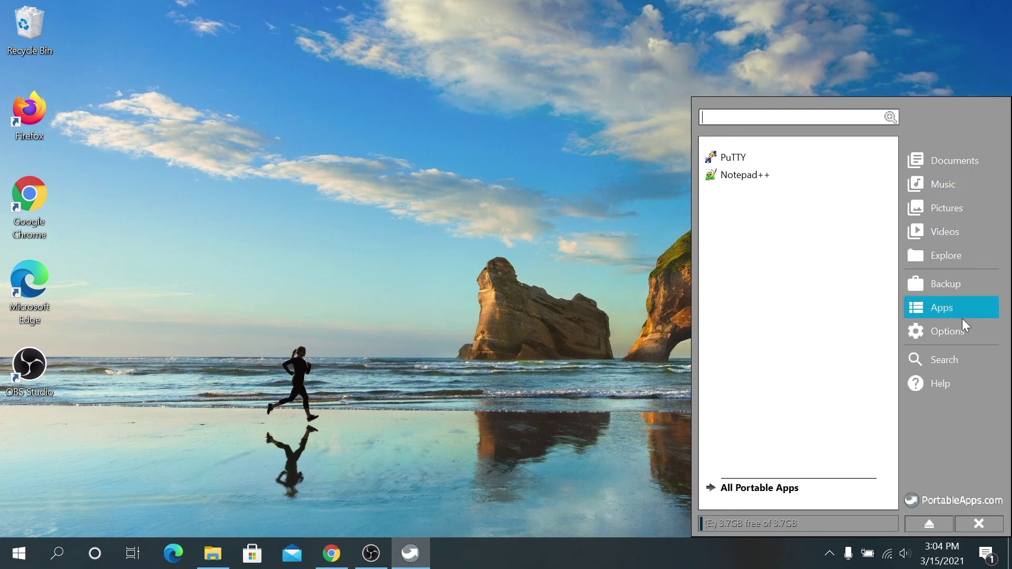
Step: Browse downloadable apps by category via Apps > Get More Apps
click(940, 311)
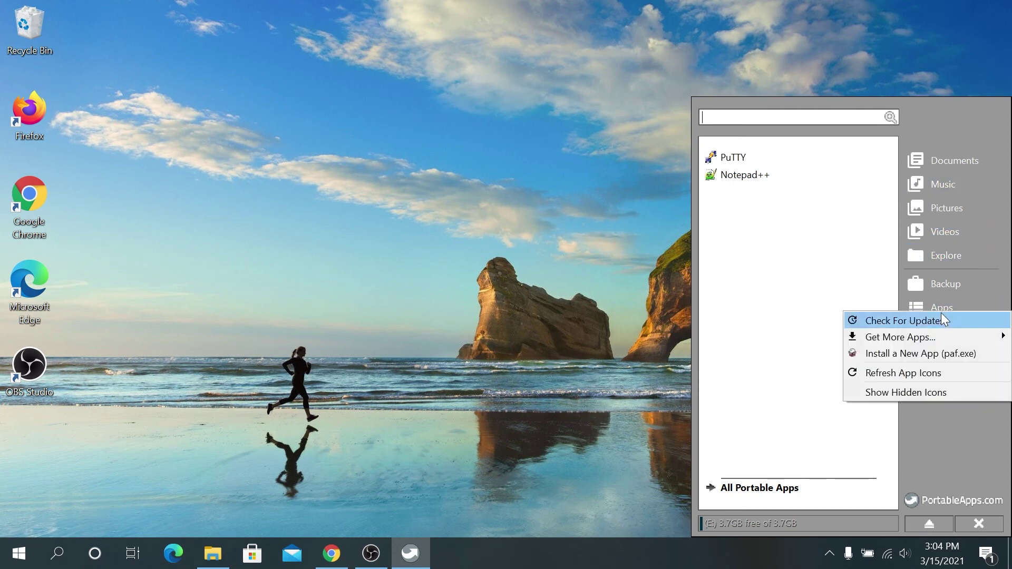
mouse_move(929, 341)
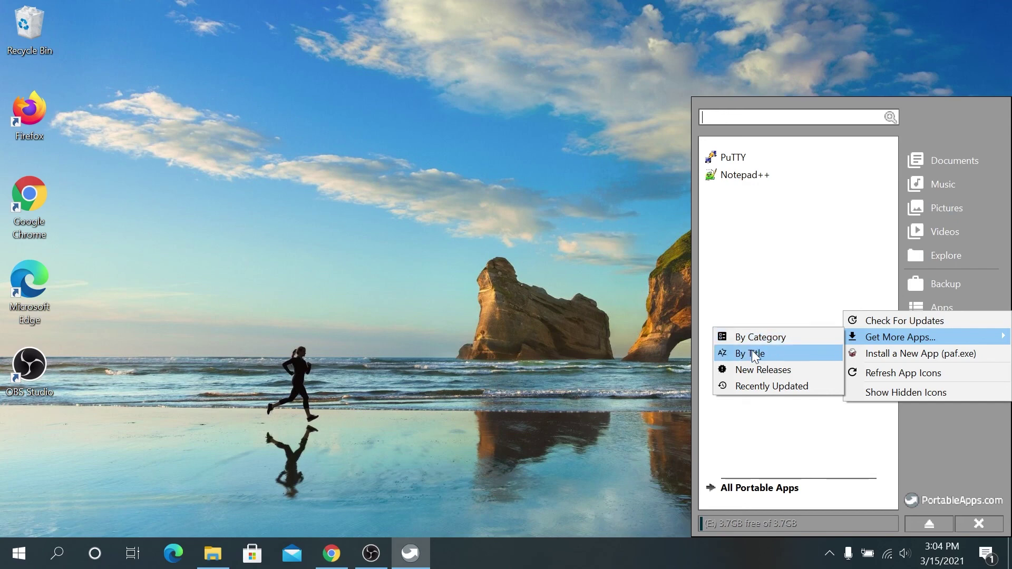
click(768, 342)
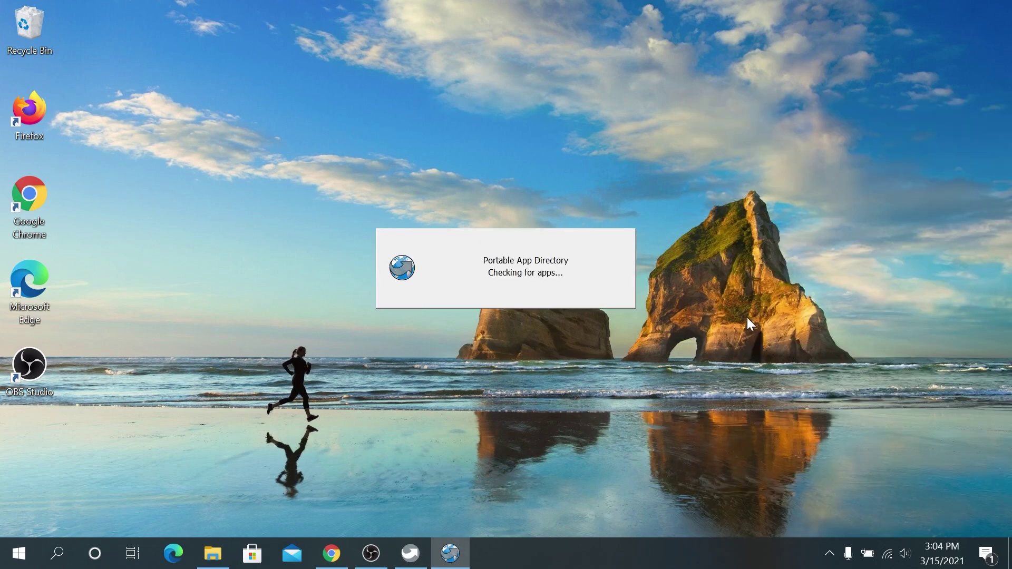